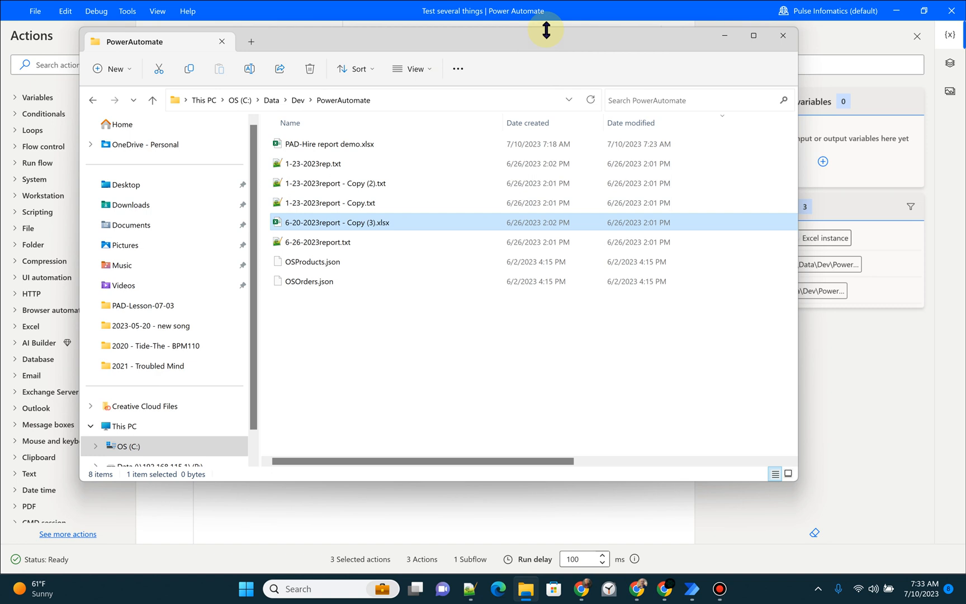
- Switch to the Test several things flow in Power Automate and review the parameters of the Get files in folder action
click(554, 14)
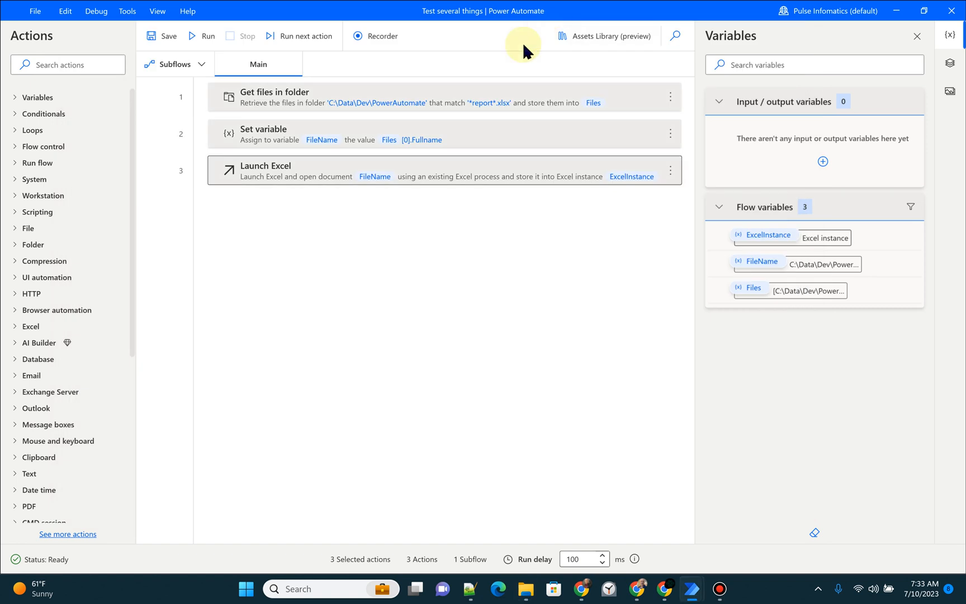
click(308, 247)
click(268, 104)
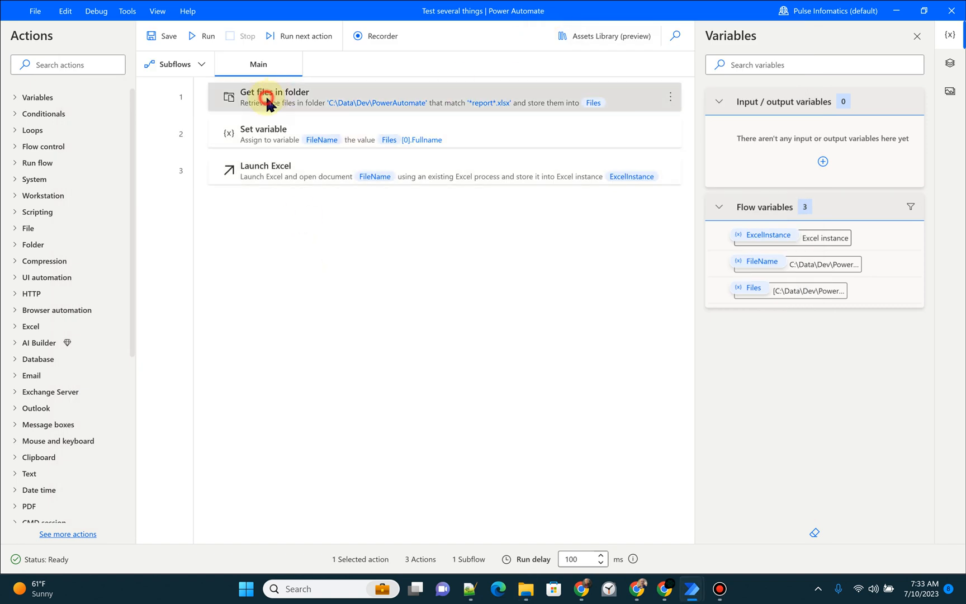
double_click(269, 104)
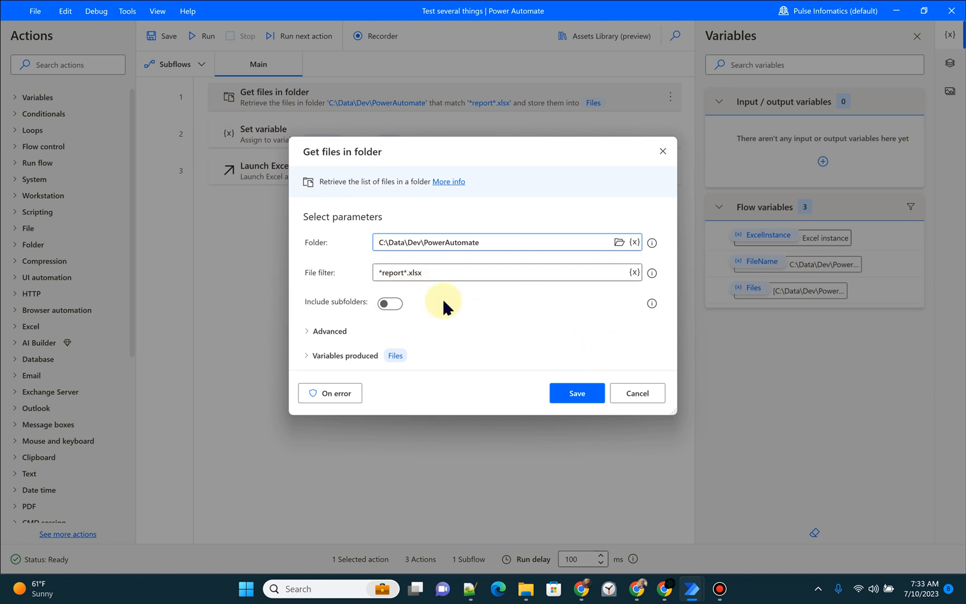
click(593, 398)
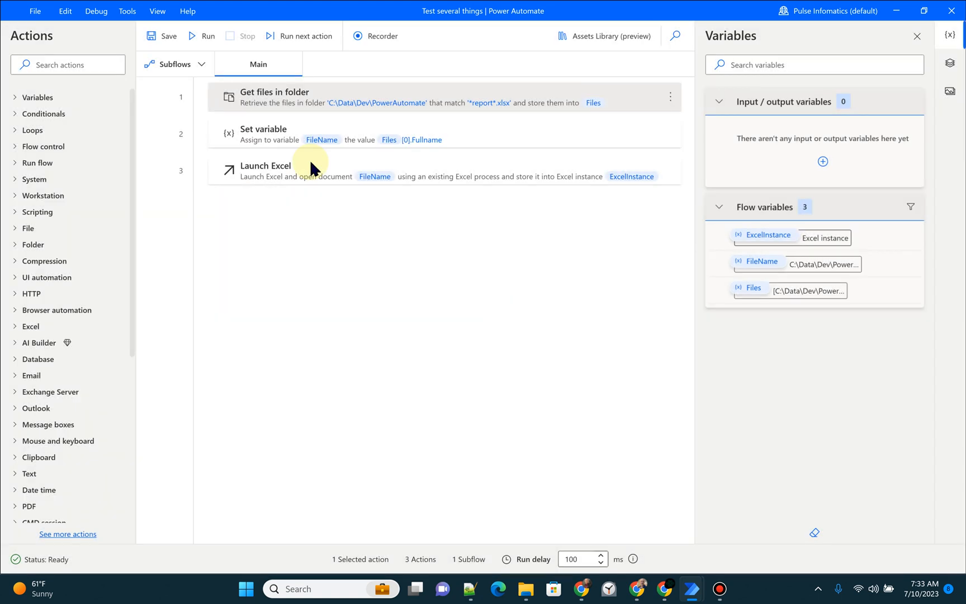
- Review the variable and value expression in the Set variable action
click(298, 140)
double_click(298, 140)
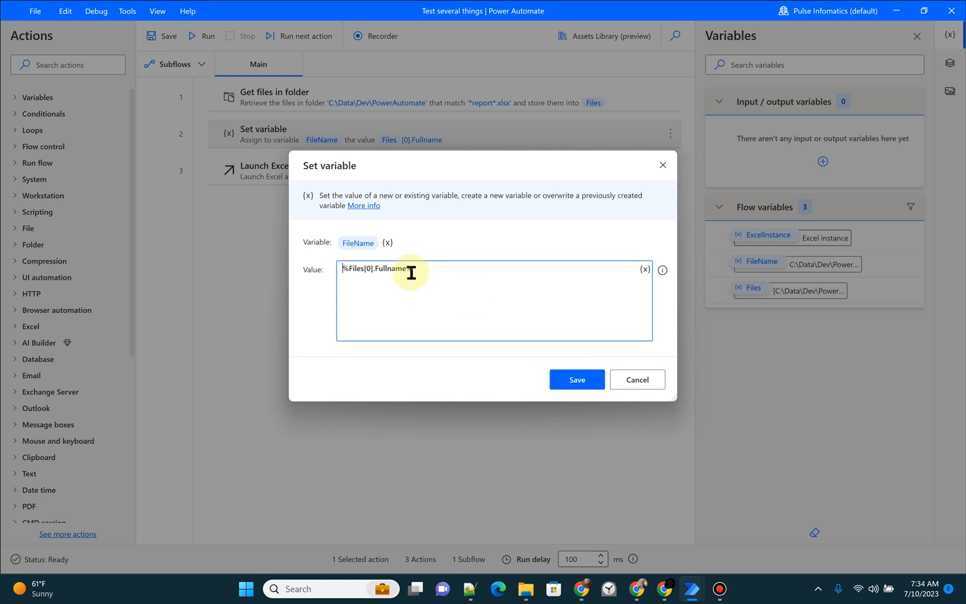
click(576, 380)
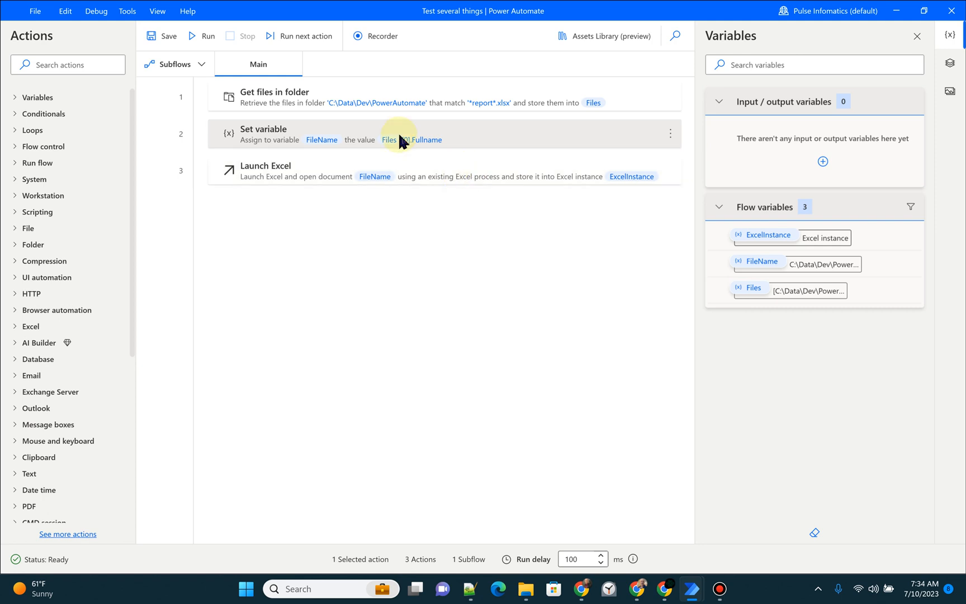
- Set a breakpoint on the Get files in folder action and run the flow through that action only
click(172, 97)
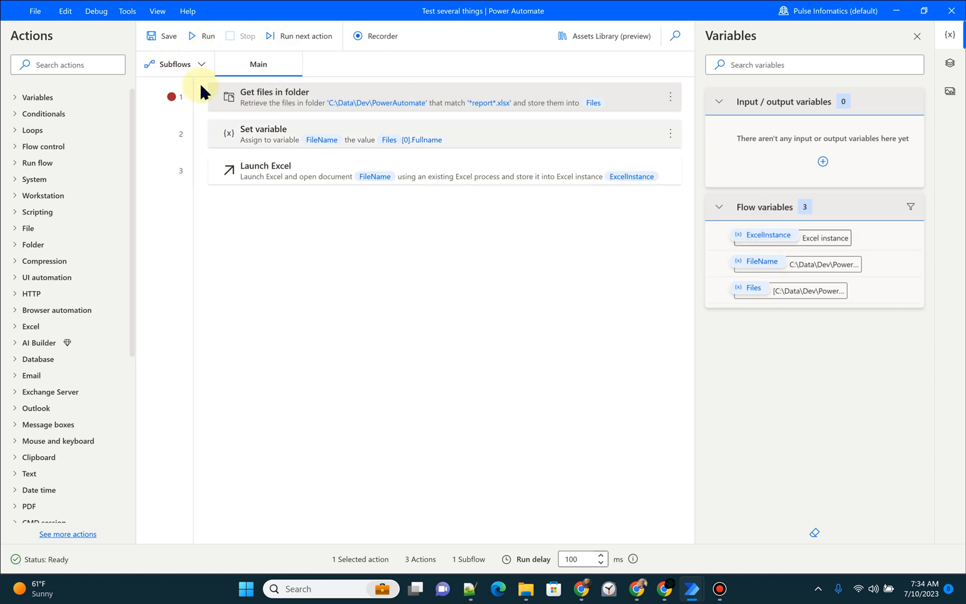
click(191, 39)
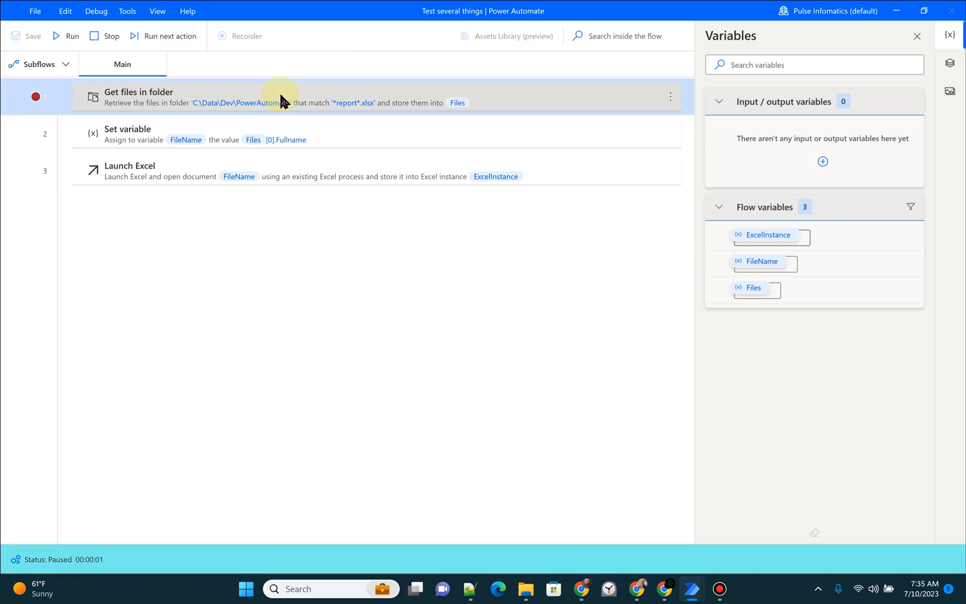
click(165, 37)
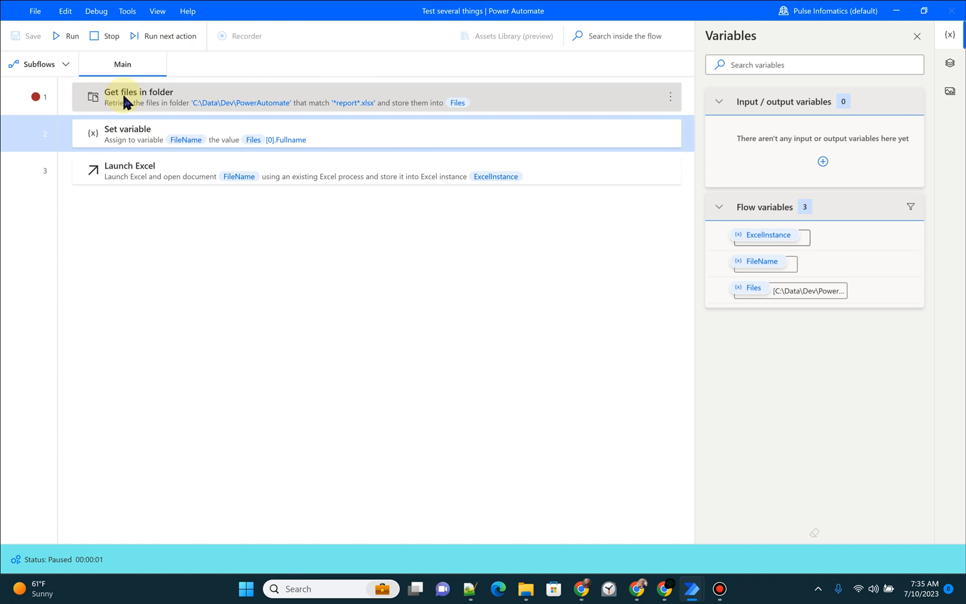
- Inspect the list of files held in the Files variable
right_click(753, 287)
click(675, 300)
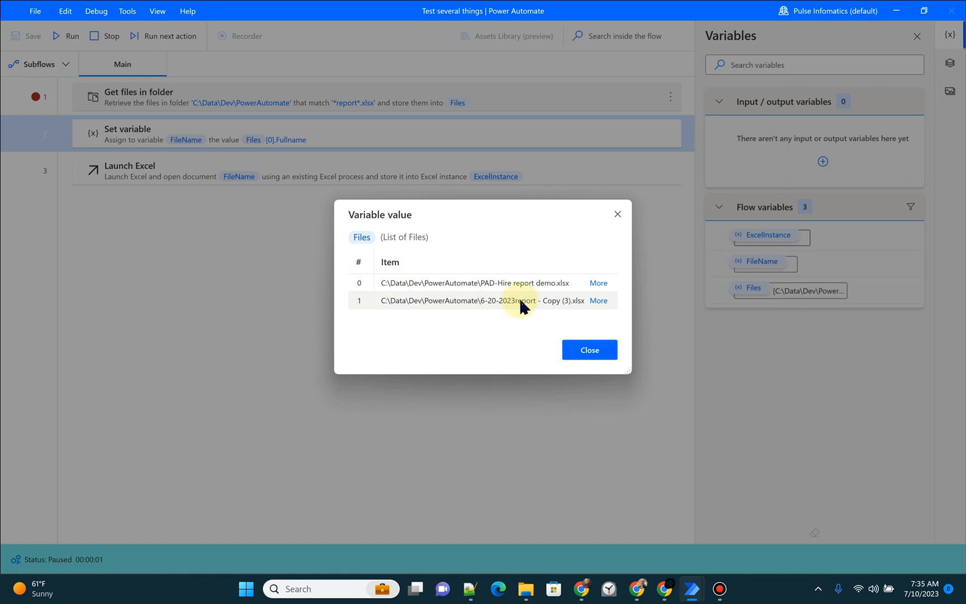
click(573, 350)
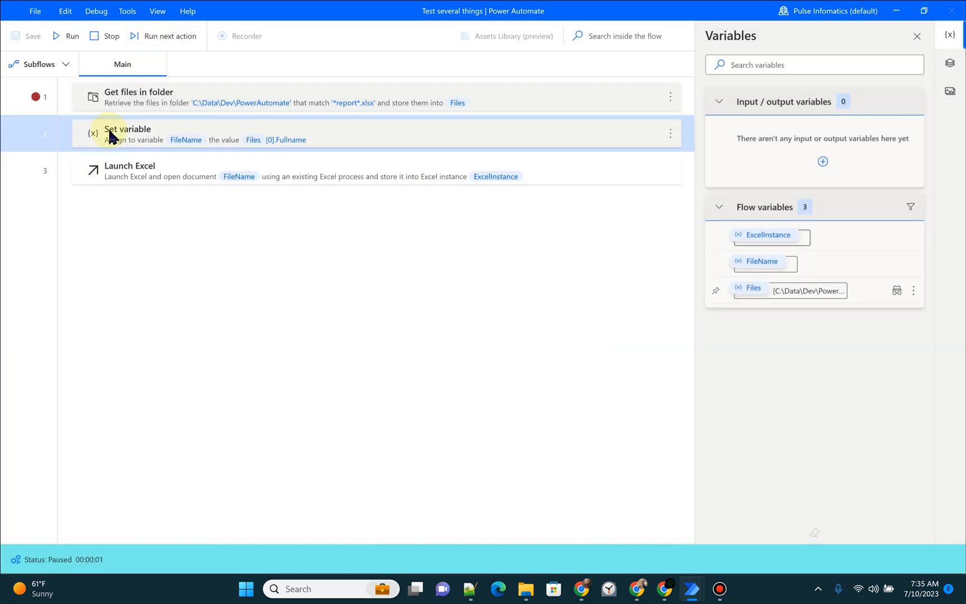
- Execute the Set variable action and inspect the value of the FileName variable
click(171, 36)
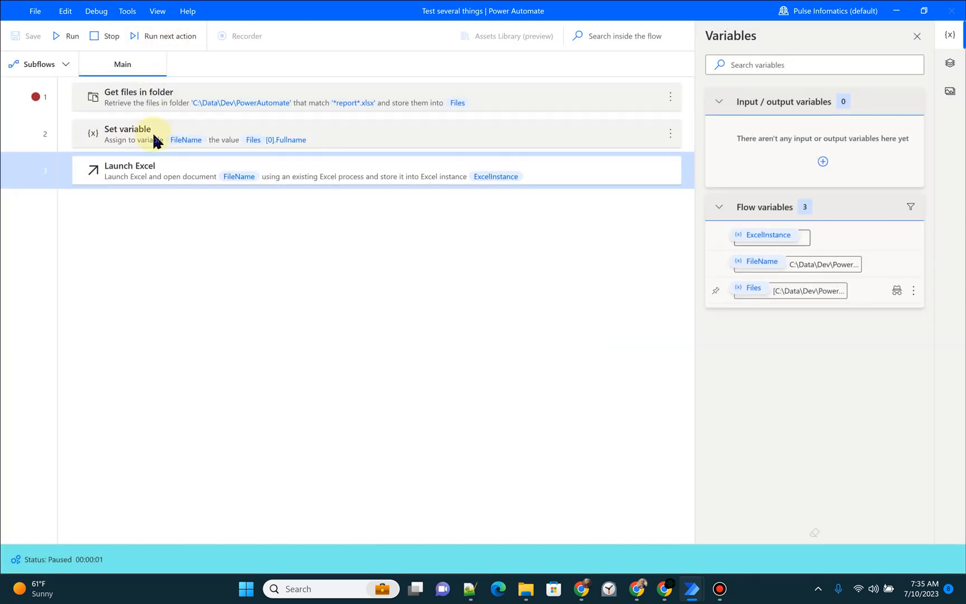
right_click(755, 267)
click(642, 275)
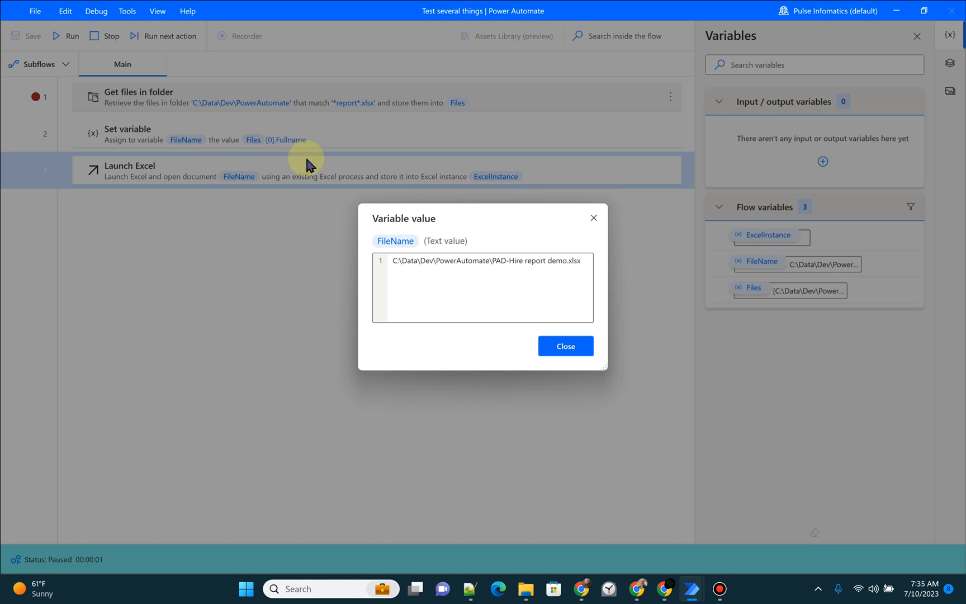
click(556, 345)
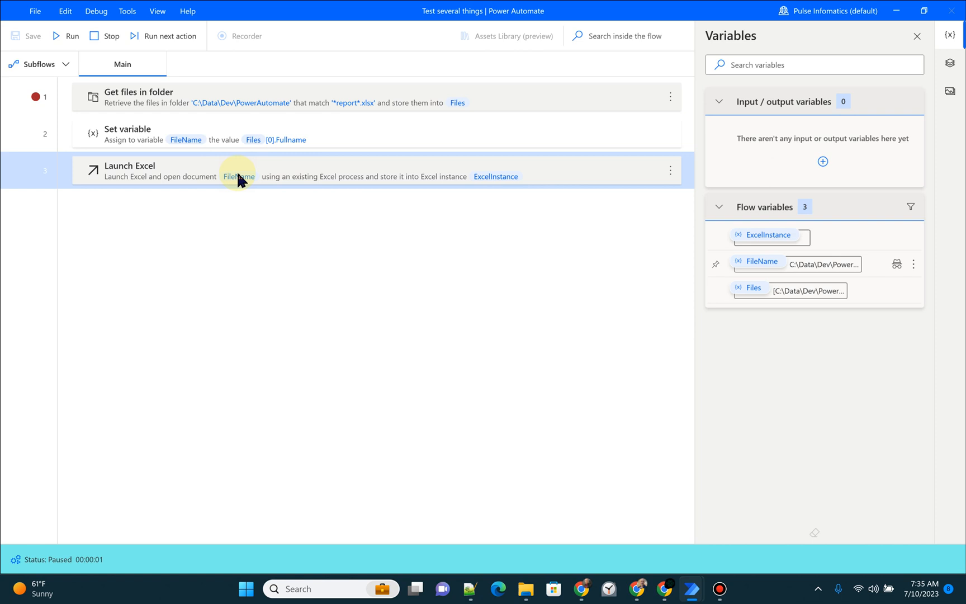
- Execute the Launch Excel action and bring up the opened workbook maximized in Excel
click(164, 33)
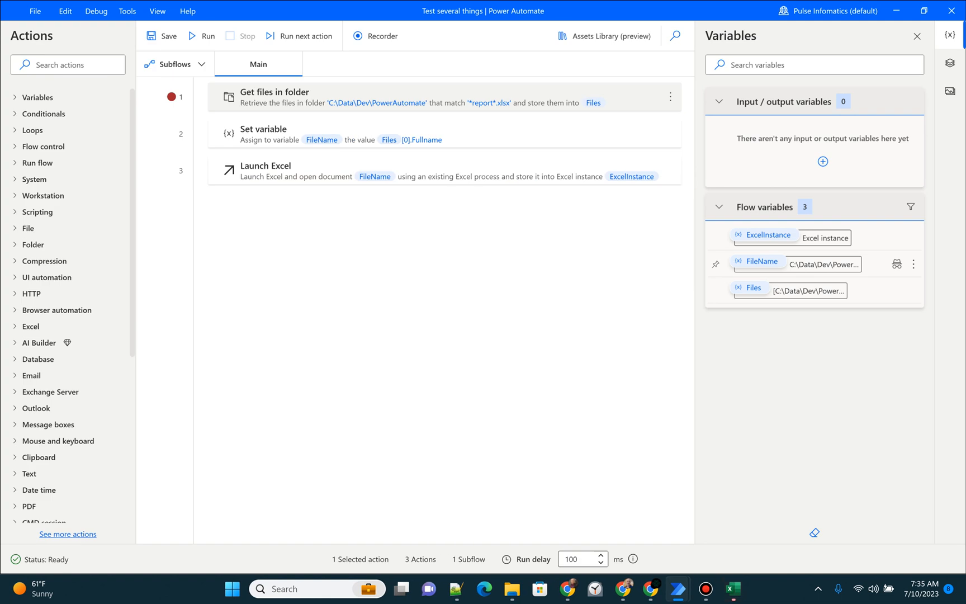
click(733, 588)
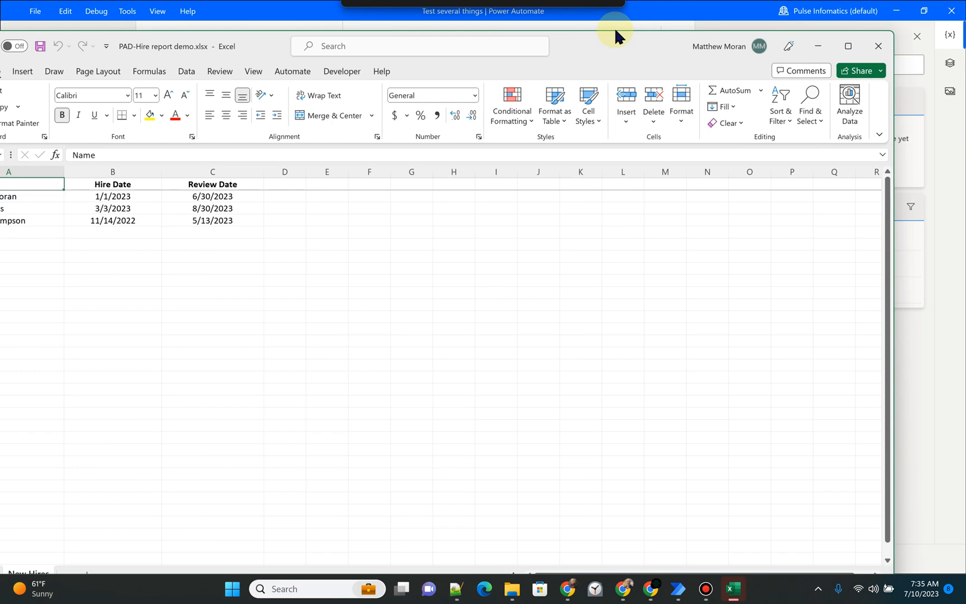
click(848, 28)
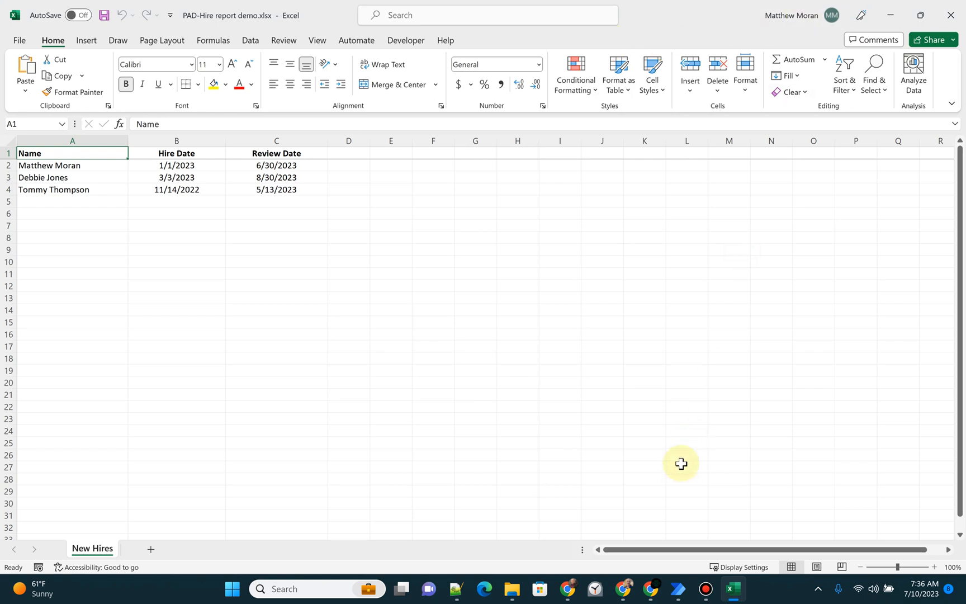
- Switch to Notepad++ and copy all three lines of flow code in the new 6 document
mouse_move(454, 596)
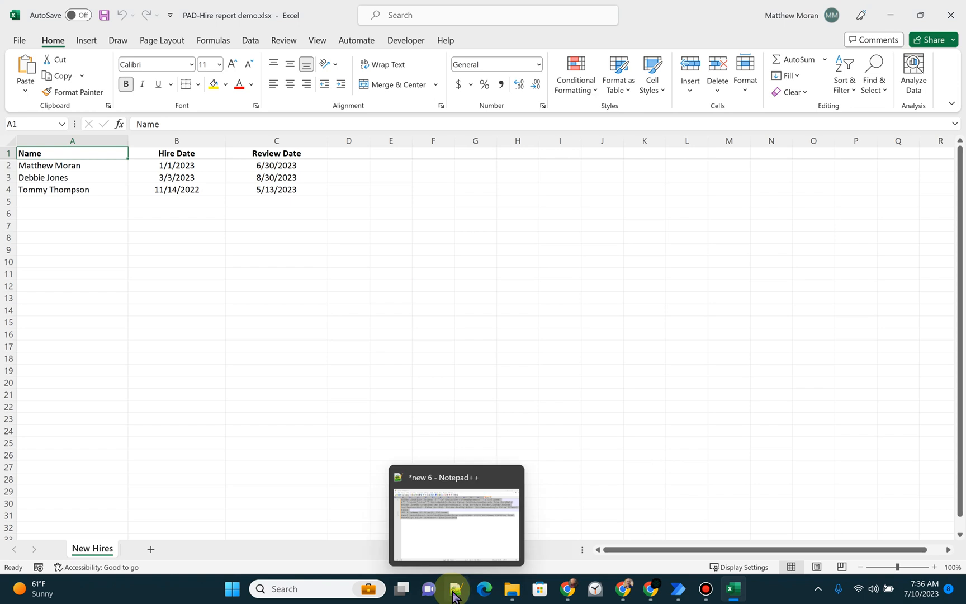
click(454, 596)
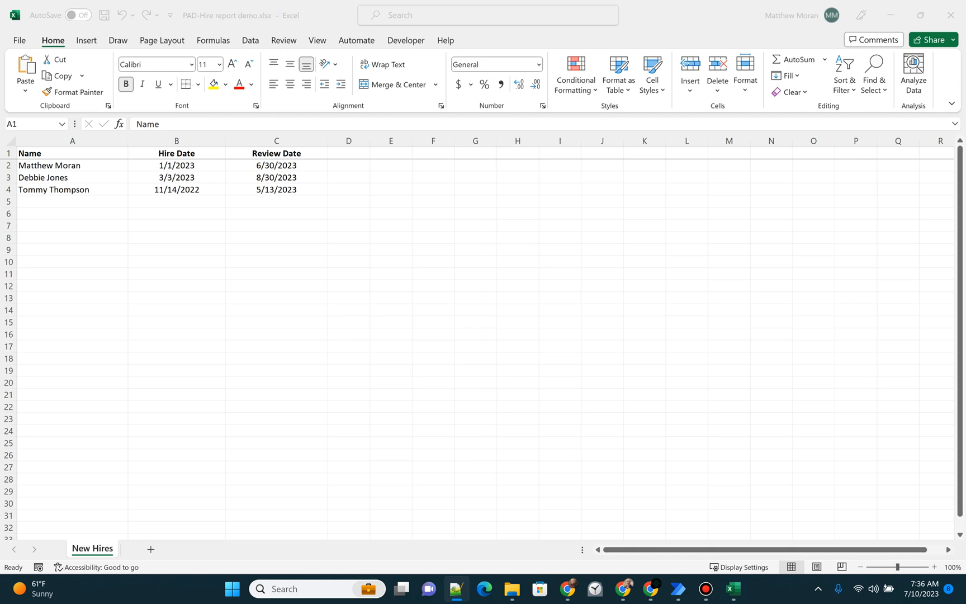
drag(965, 207, 583, 78)
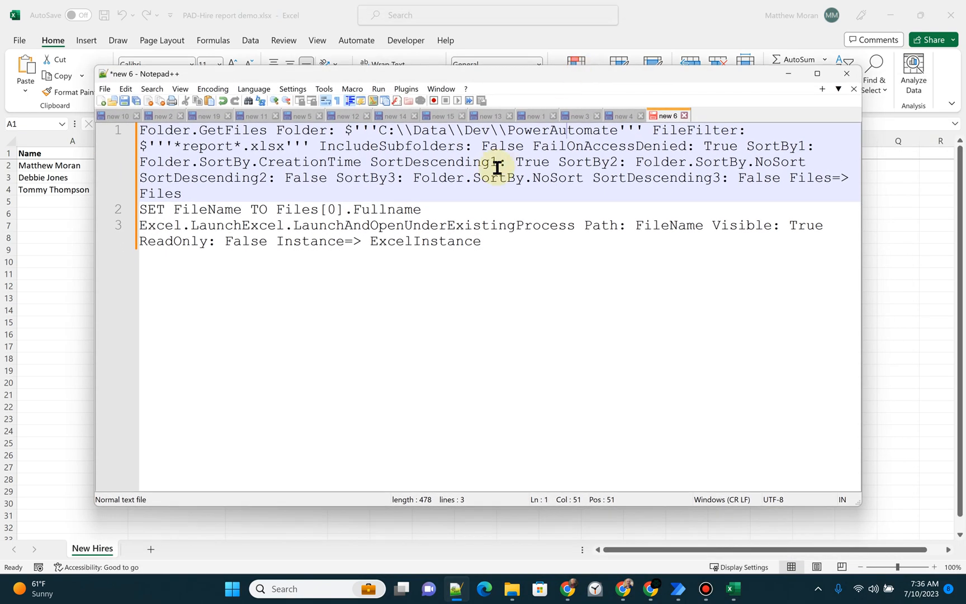
click(491, 243)
drag(490, 244, 124, 124)
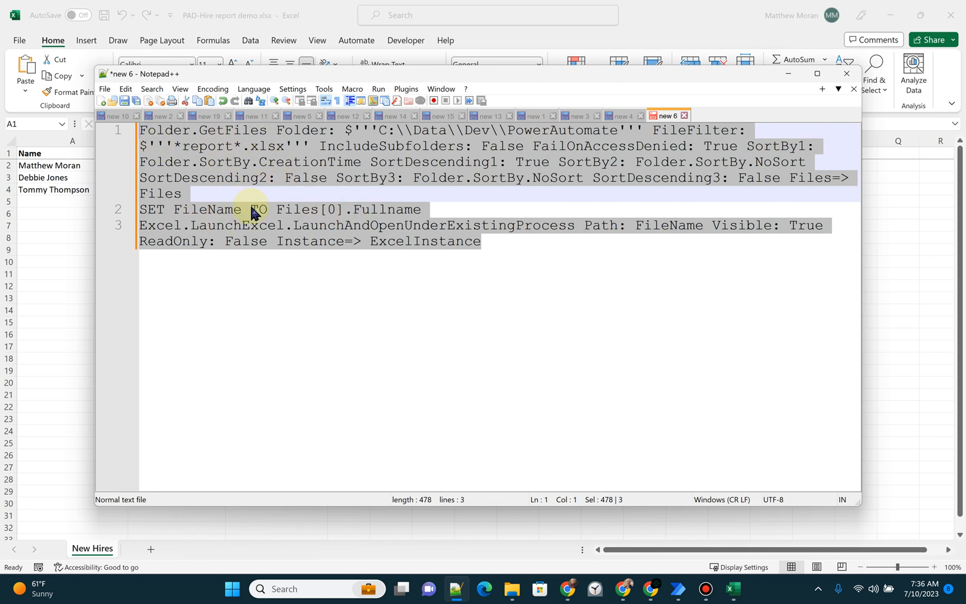
click(491, 240)
drag(491, 240, 91, 131)
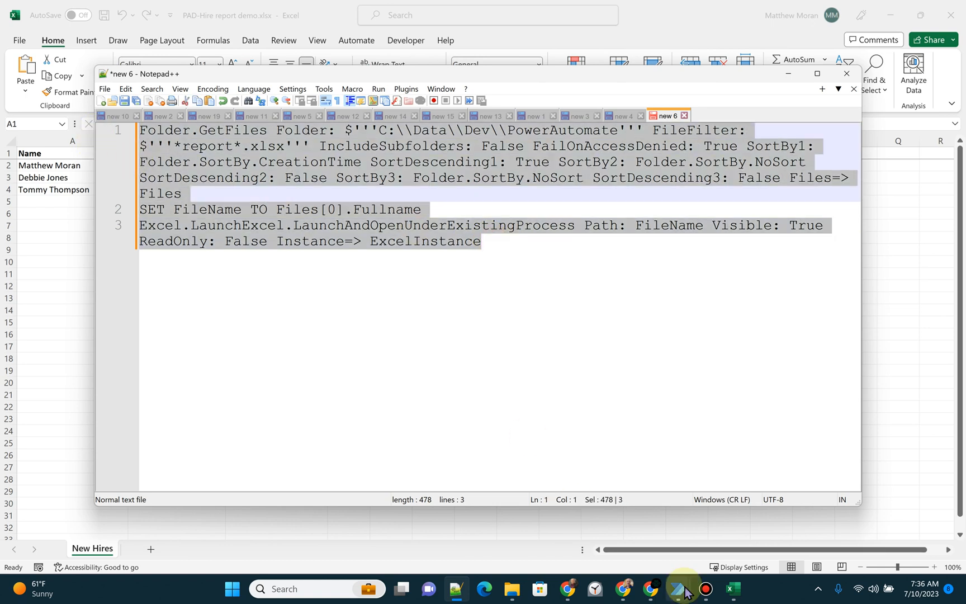
- Switch to the Power Automate console and create a new flow named Test, with its designer maximized
mouse_move(680, 588)
click(599, 526)
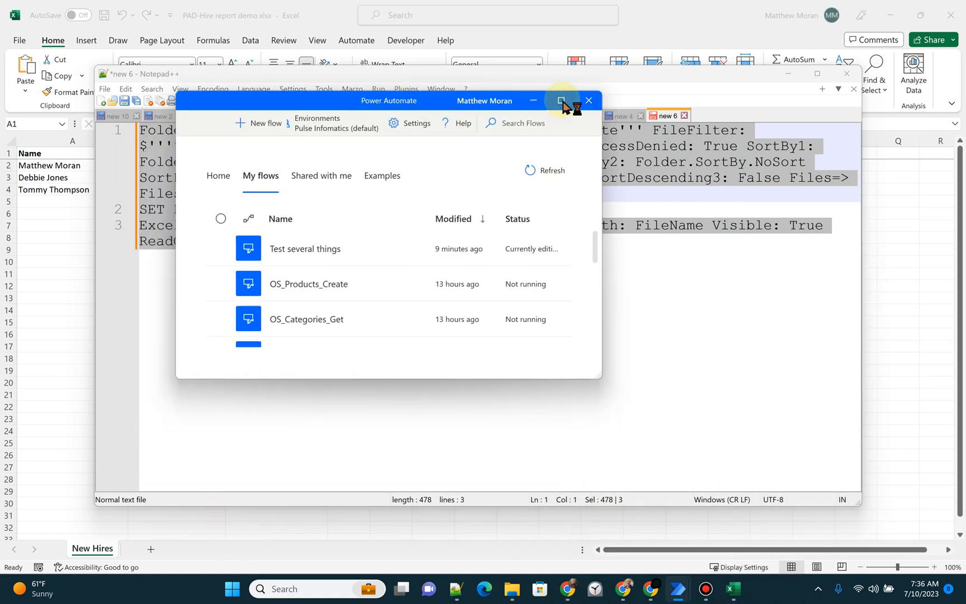
click(561, 101)
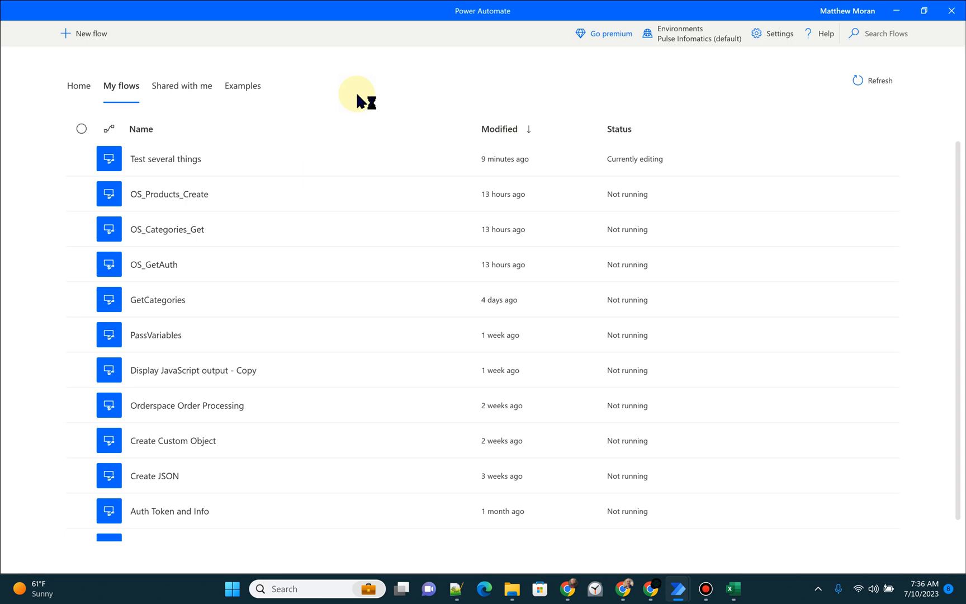
click(89, 33)
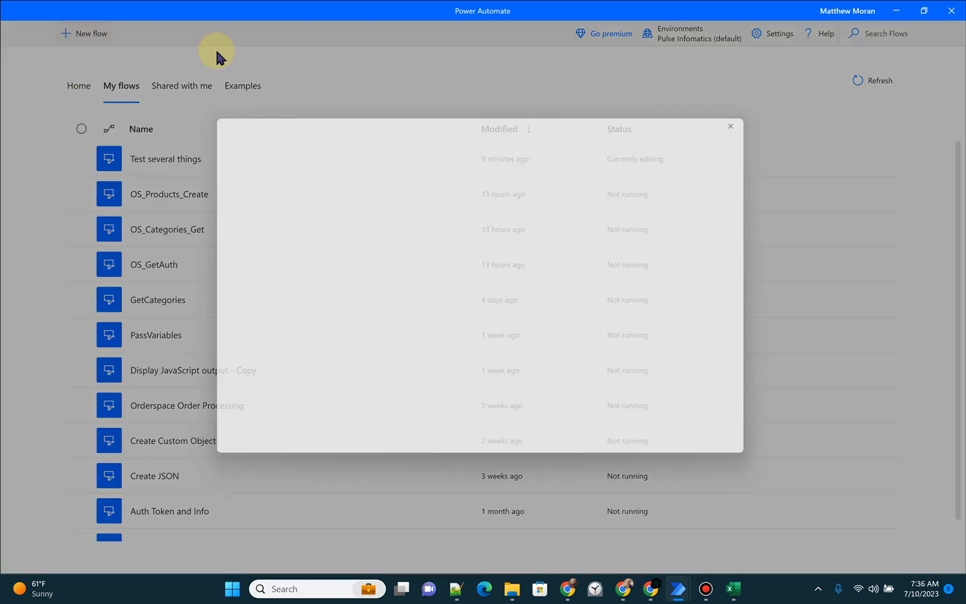
click(618, 172)
text(Test)
key(Return)
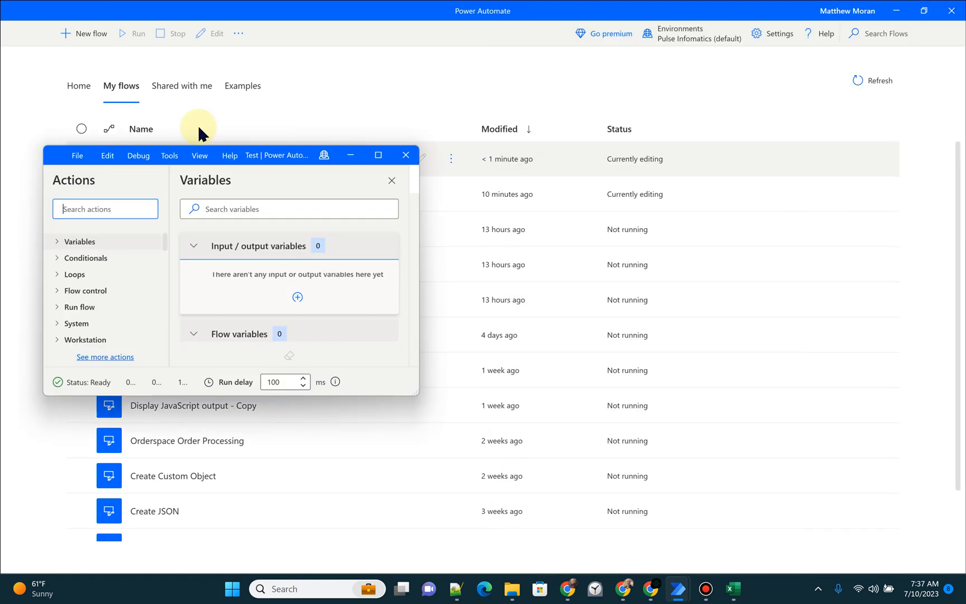
click(569, 86)
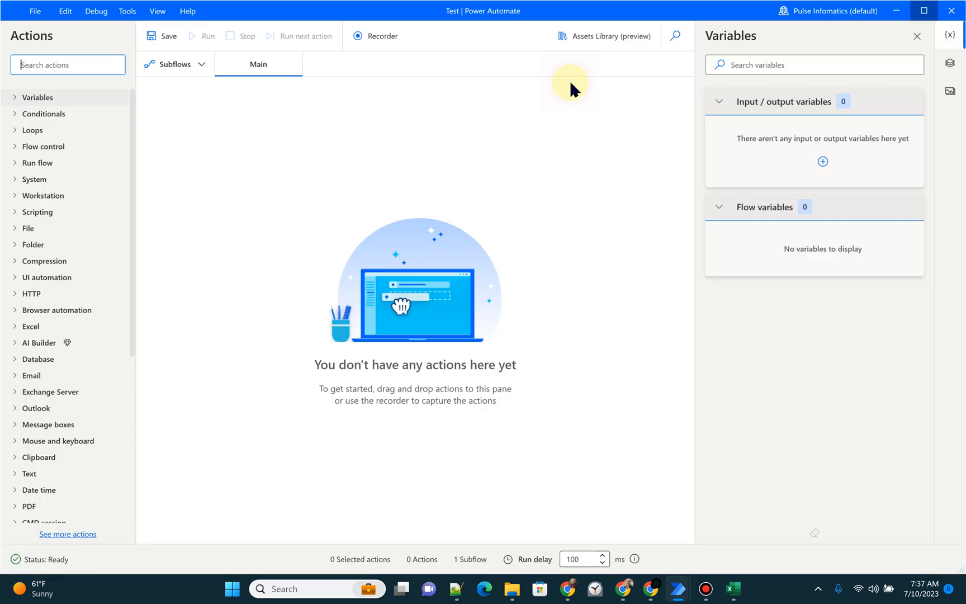
- Paste the flow code from Notepad++ into the Main subflow of the empty Test flow
click(456, 587)
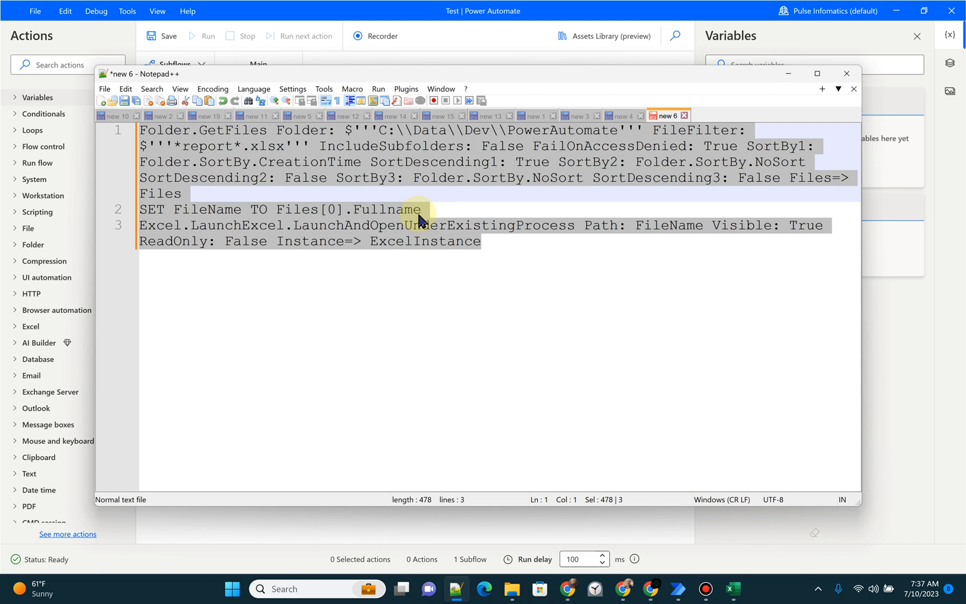
key(alt+Tab)
click(267, 166)
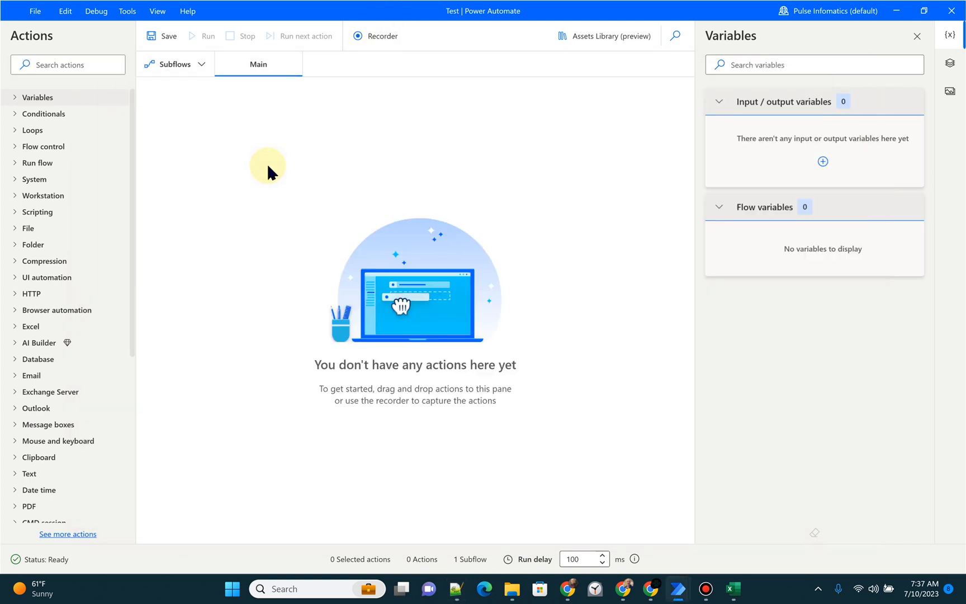
key(ctrl+v)
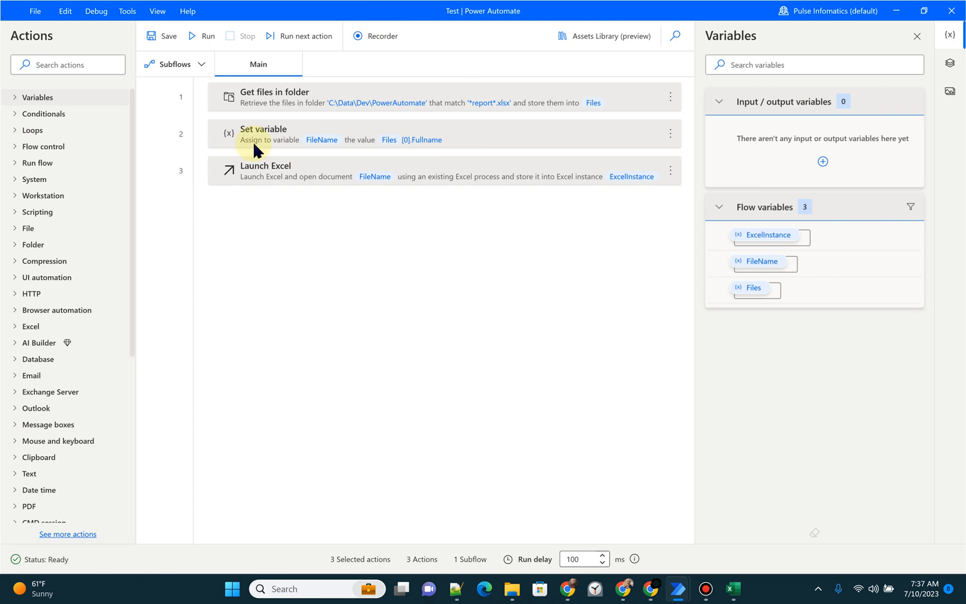